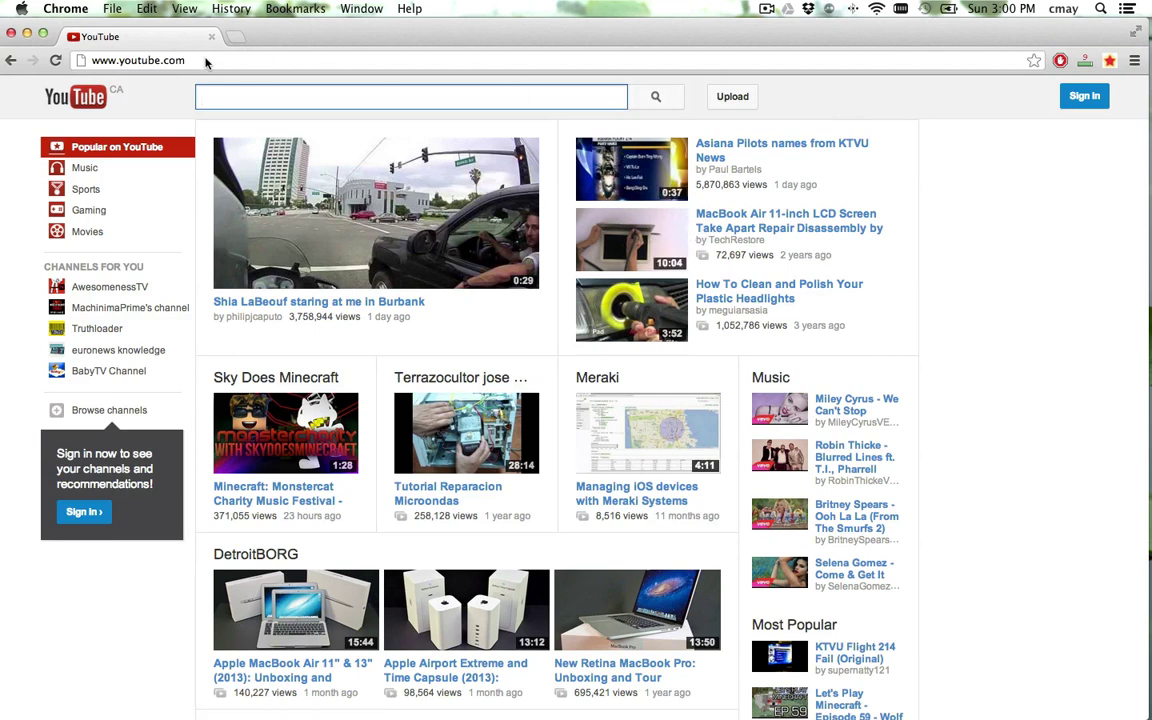
- Open the sign-in page and fill in the channel account's e-mail address
click(1088, 96)
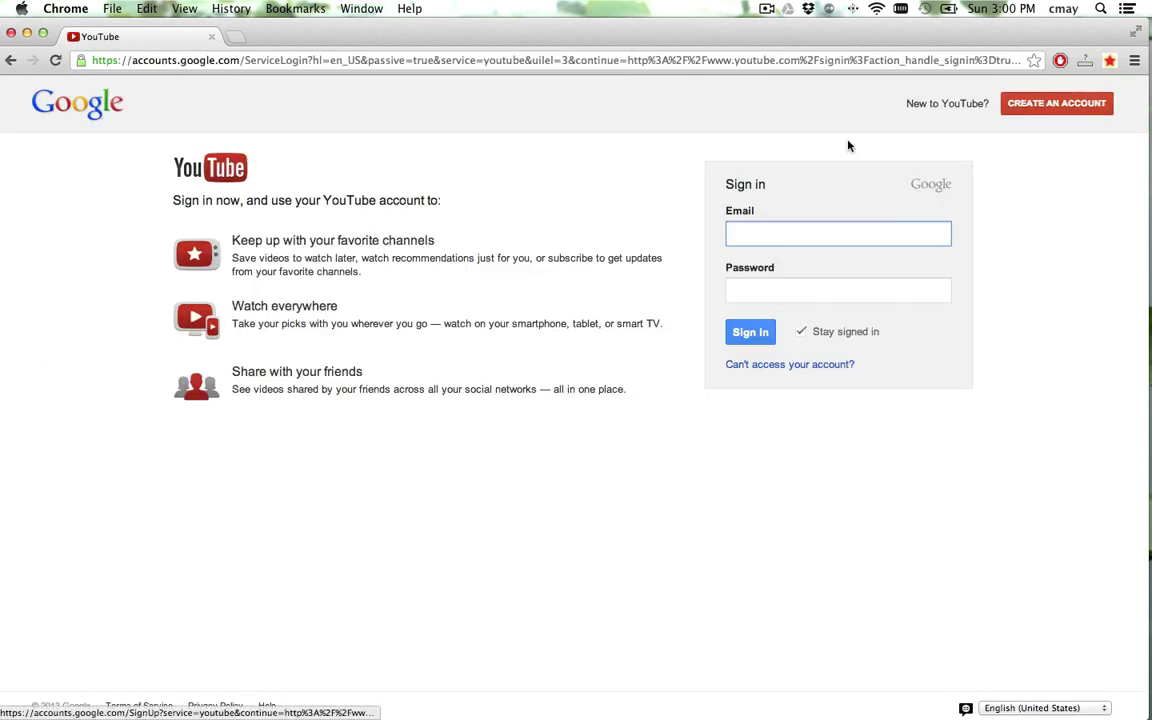
text(t)
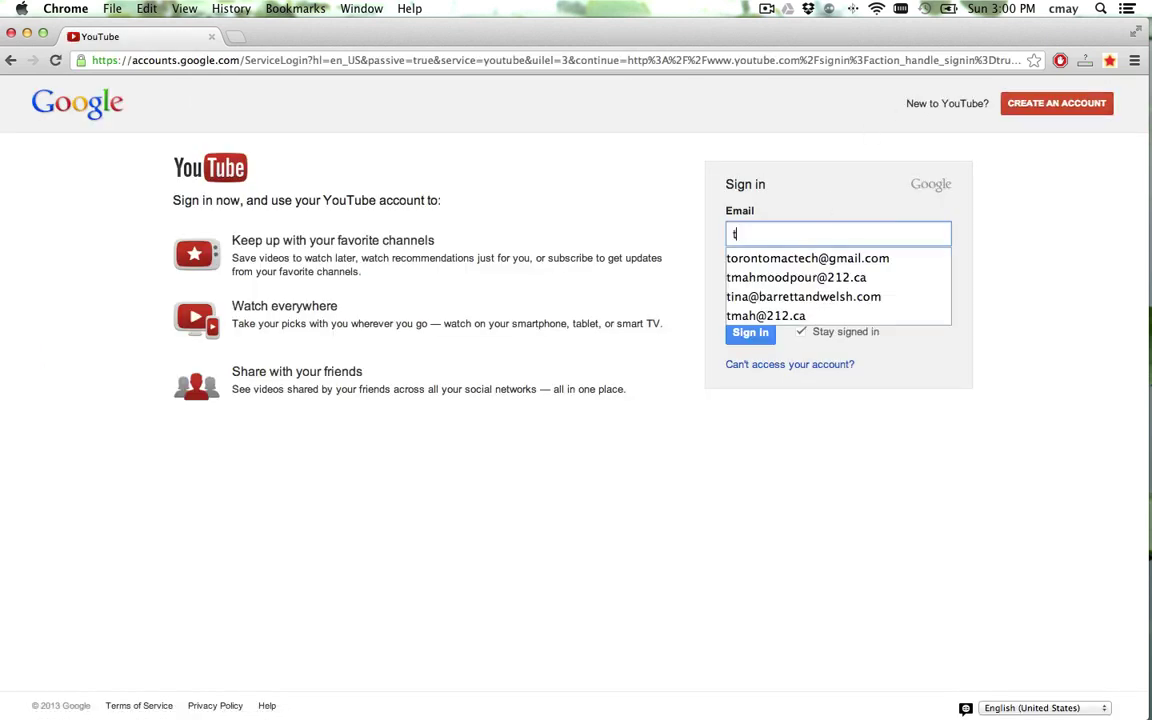
text(o)
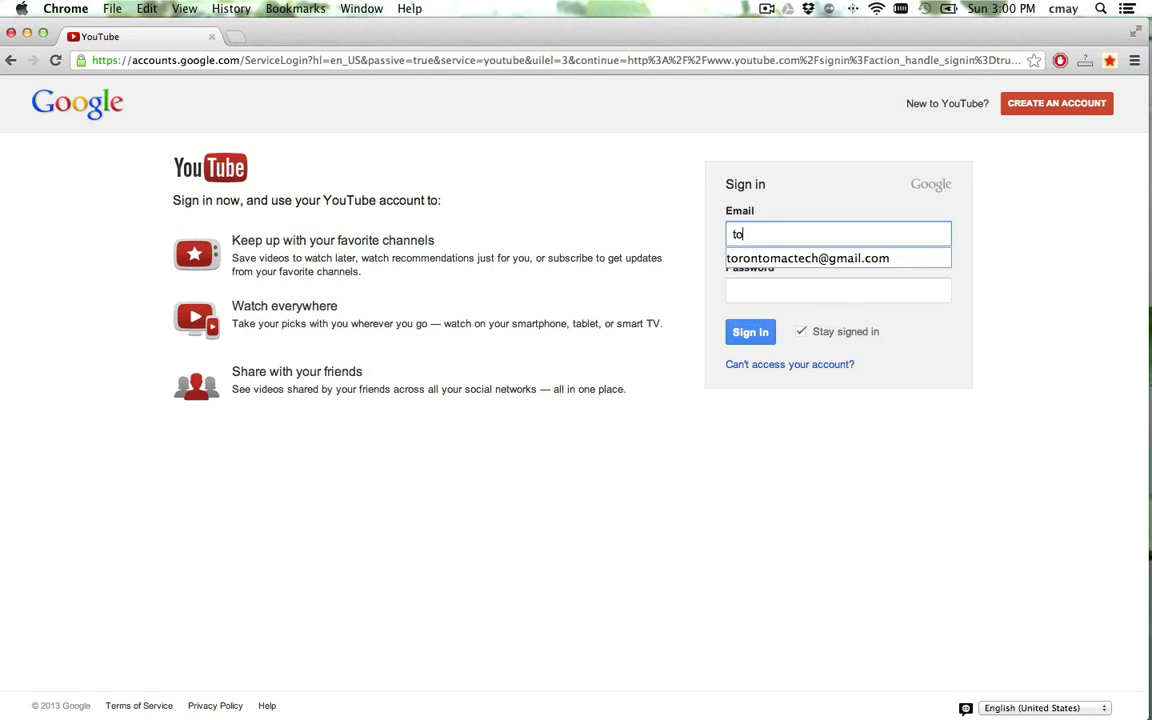
key(Down)
key(Tab)
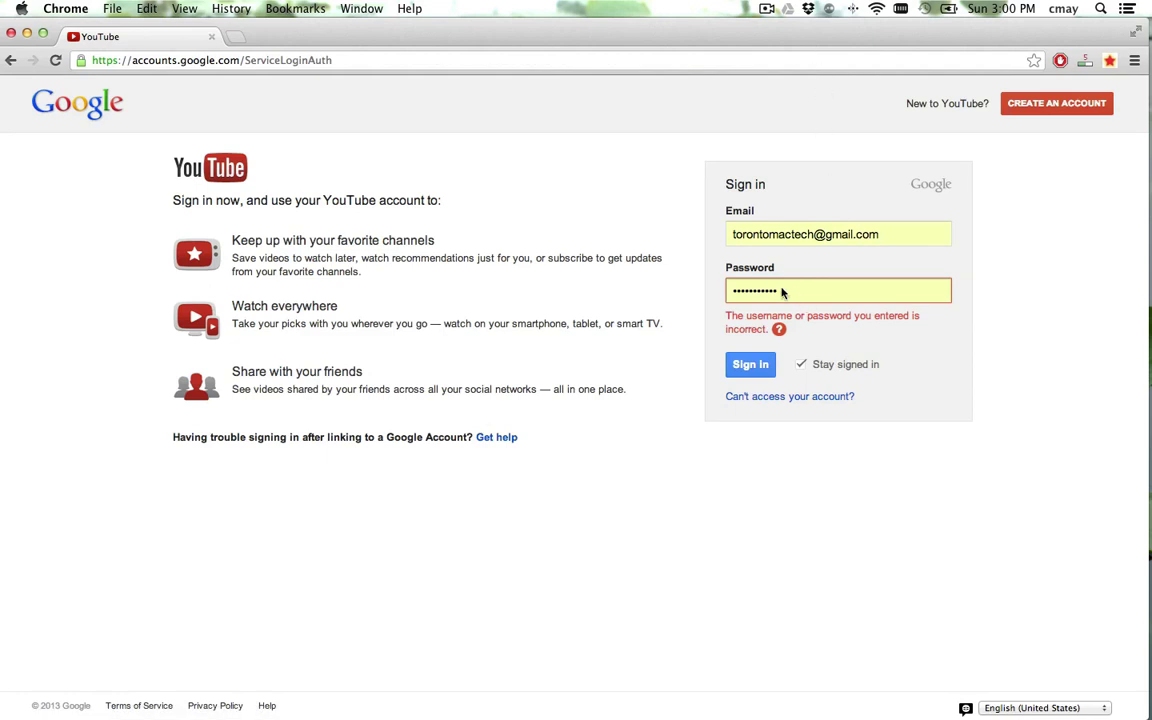
- Replace the entered account password with the correct one and sign in
drag(783, 291, 676, 288)
text(•••••••••••)
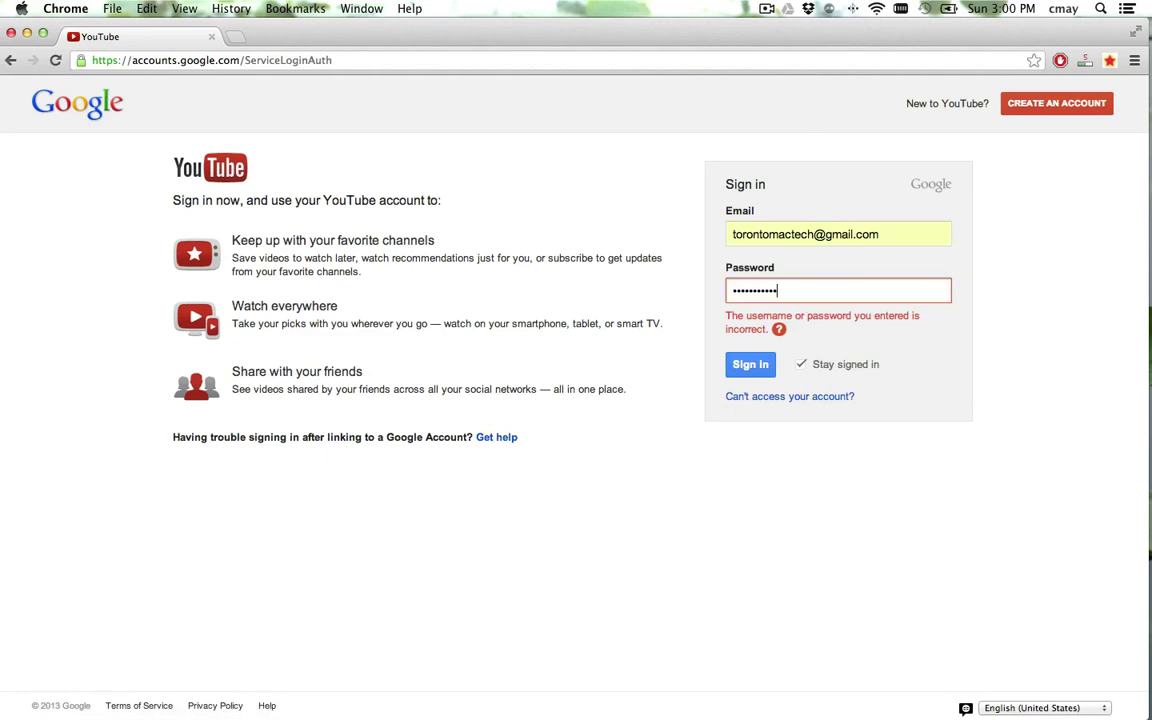
key(Return)
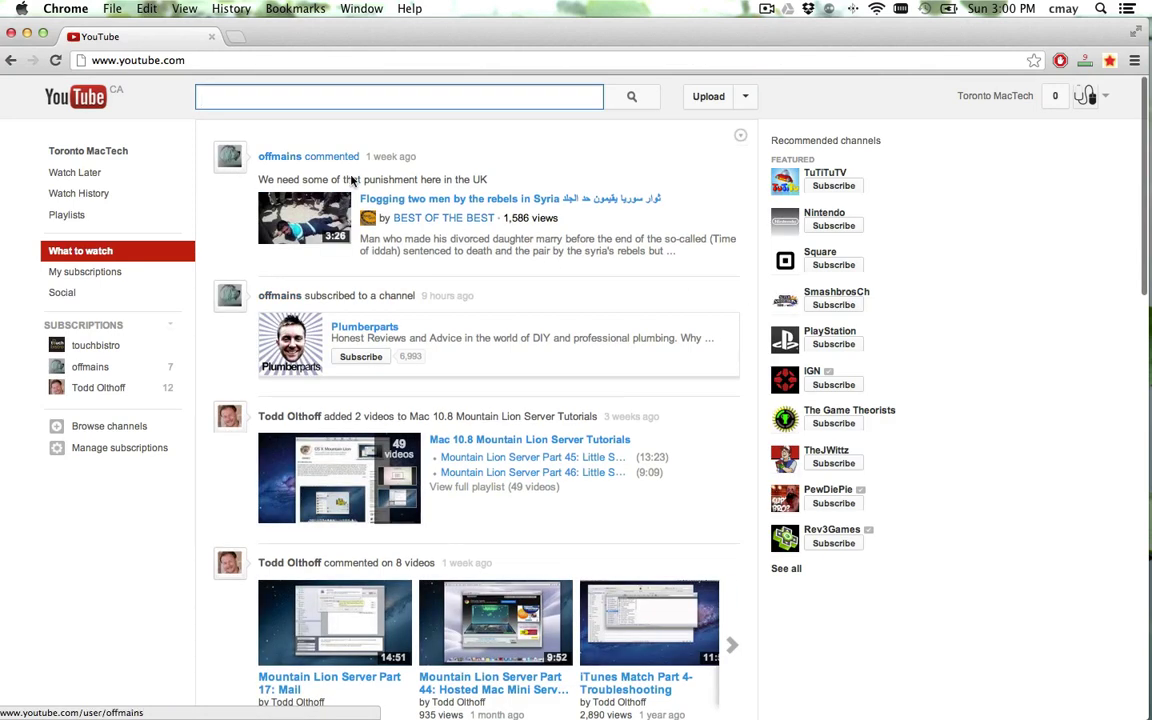
- Start a video upload and choose the file Trim Clip.mov from the Desktop folder
click(709, 97)
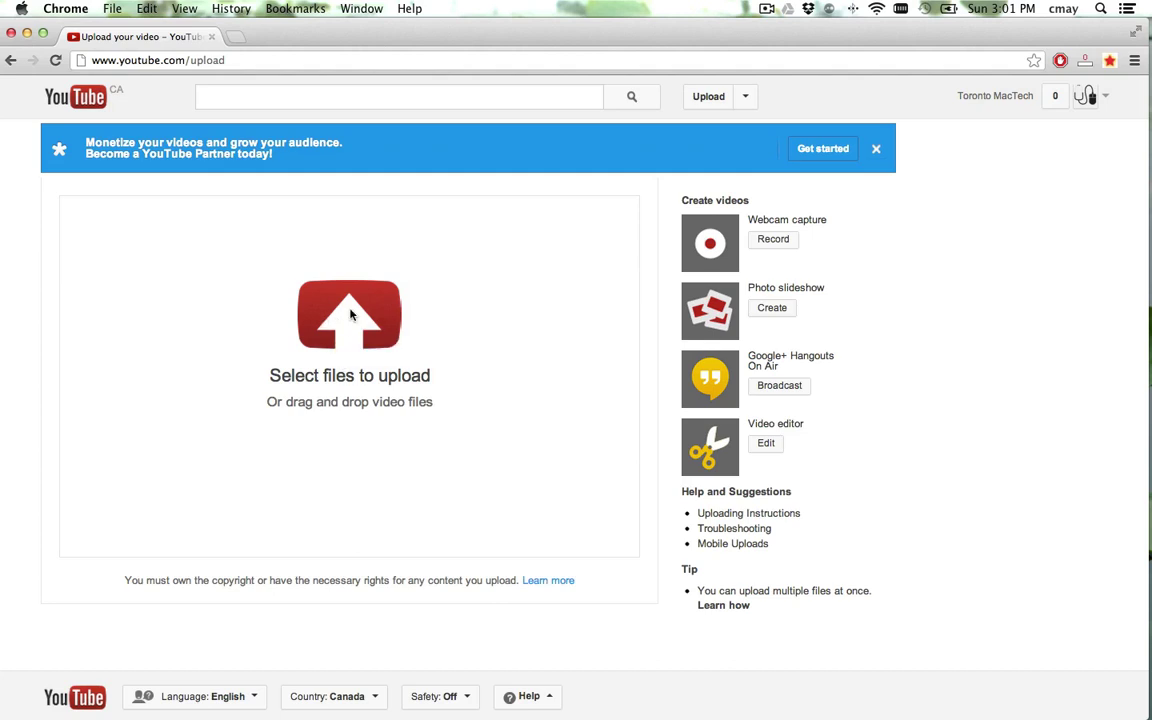
click(349, 314)
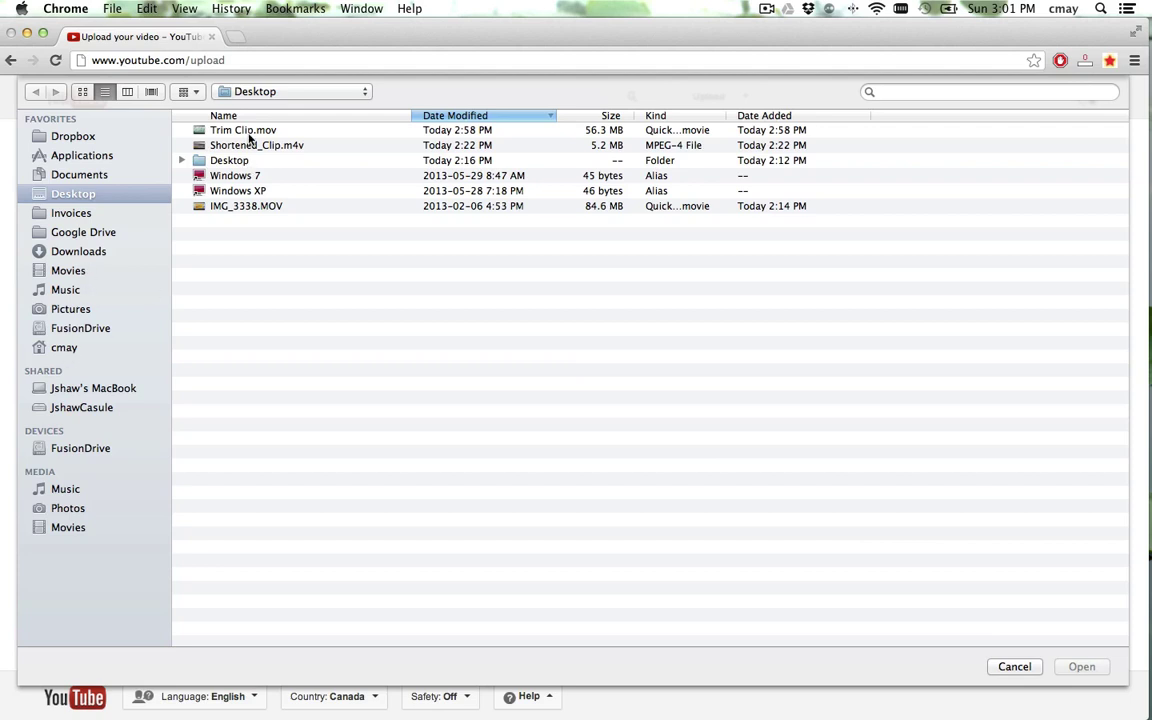
click(250, 134)
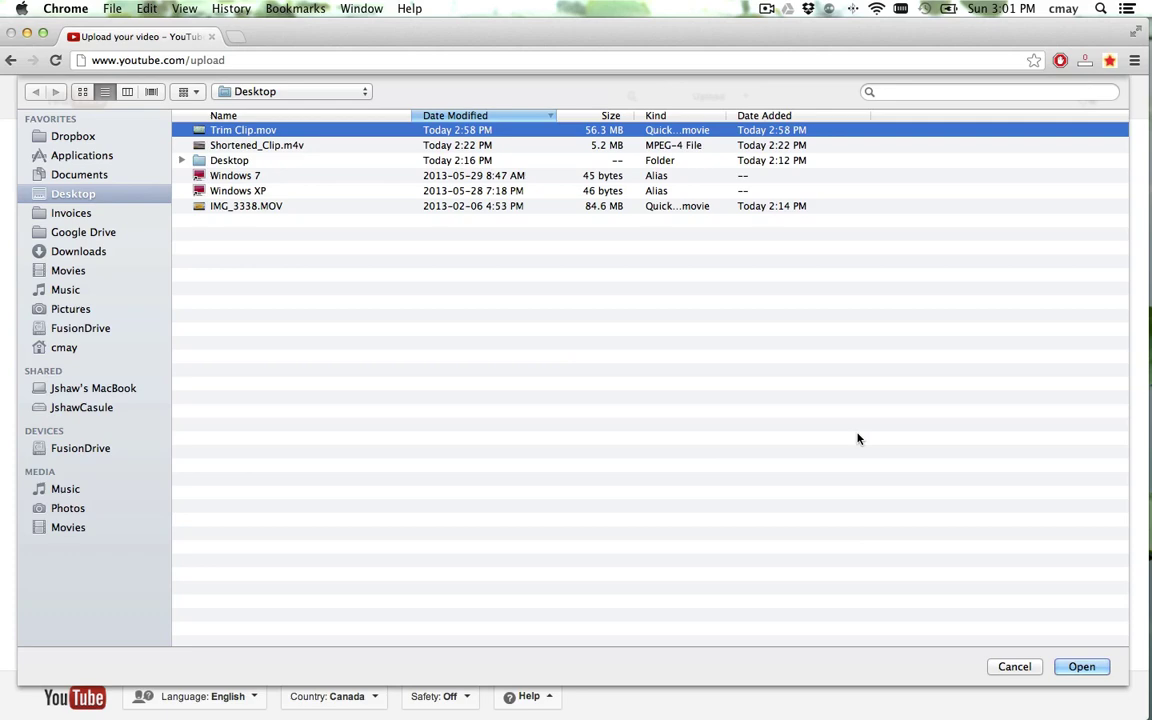
click(1081, 666)
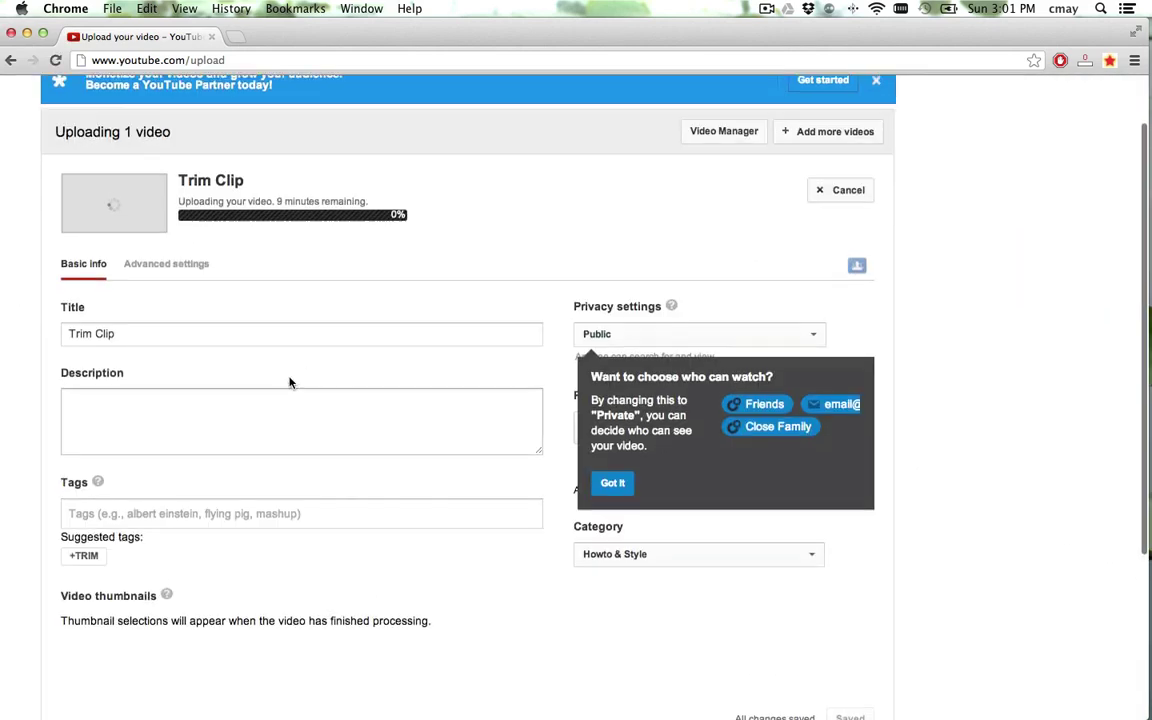
- Title the video "How to Trim a Clip using QuickTime Player" and describe it as "Quick tutorial video on how to trim a clip."
scroll(288, 380, up, 1)
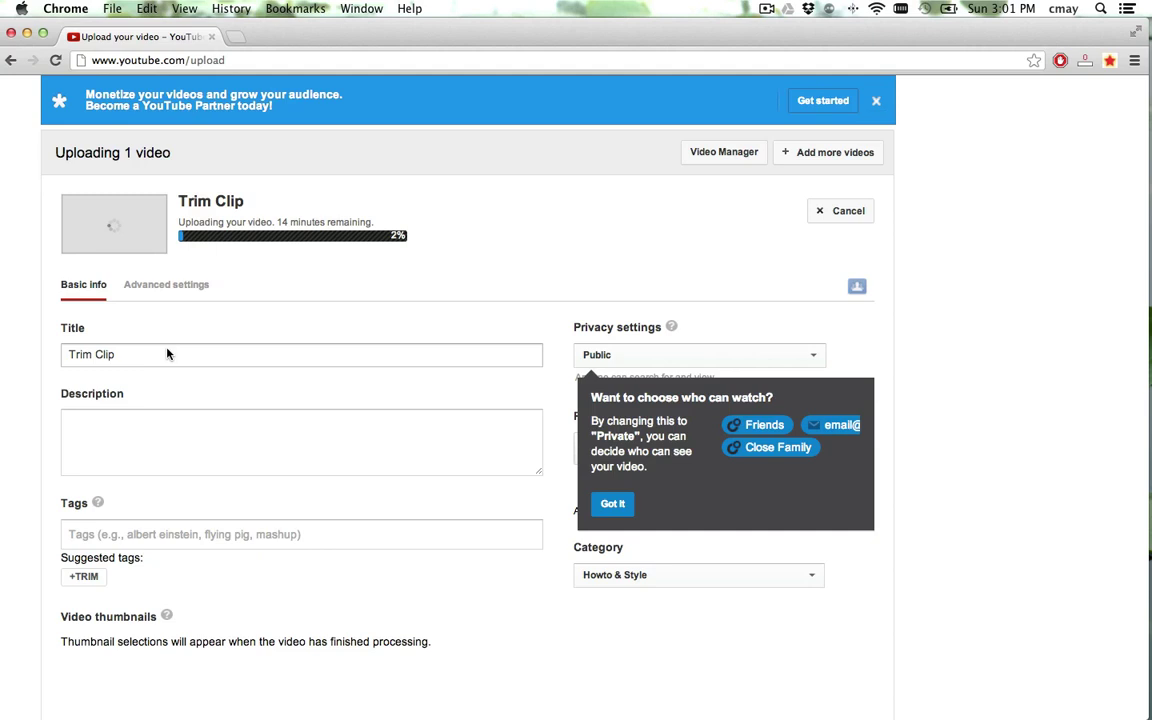
drag(165, 360, 10, 337)
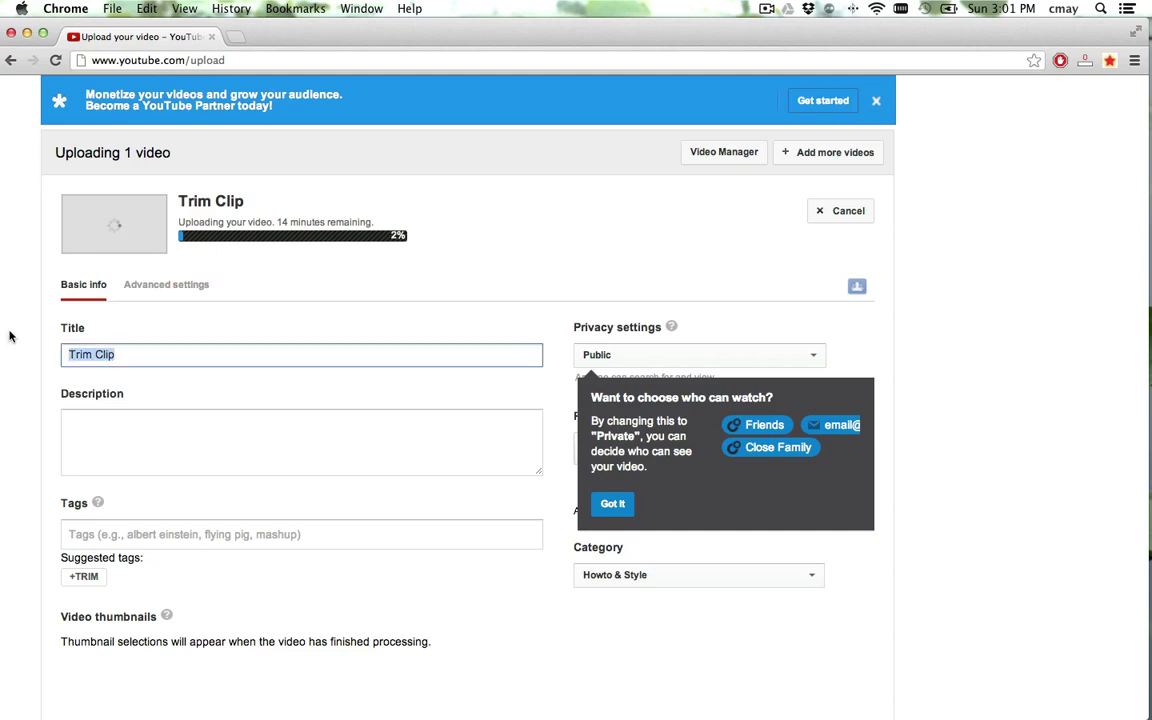
text(How to Treim)
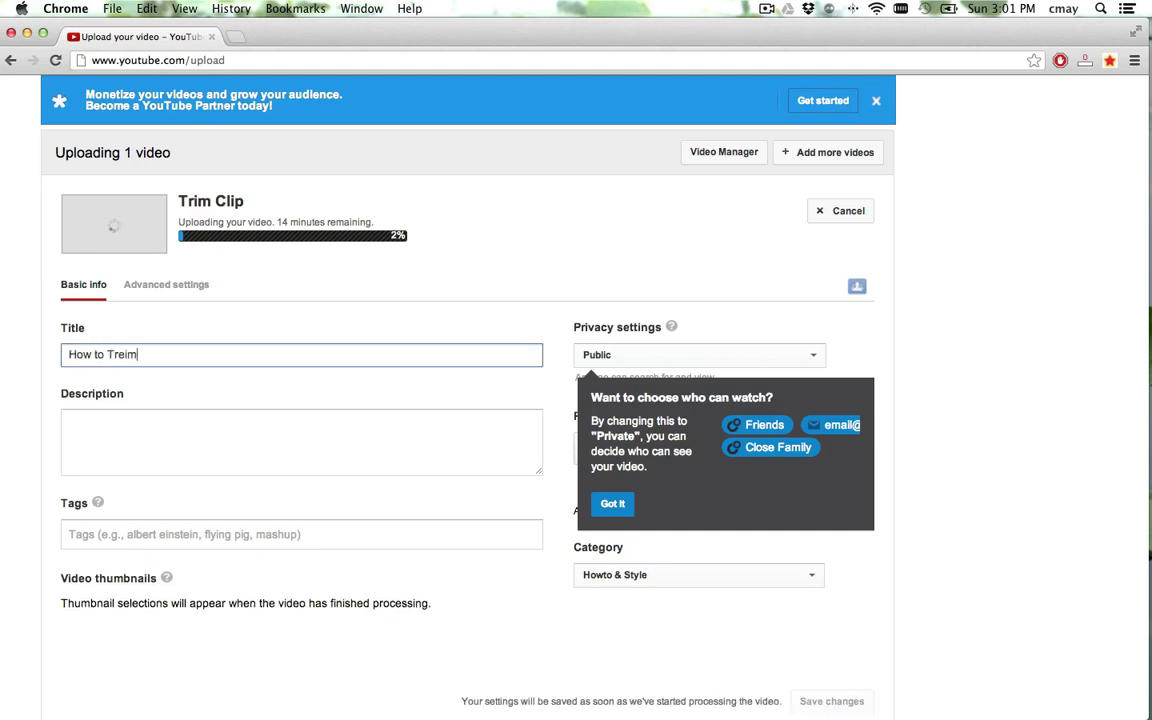
key(BackSpace)
key(BackSpace)
key(BackSpace)
text(im a Clip using )
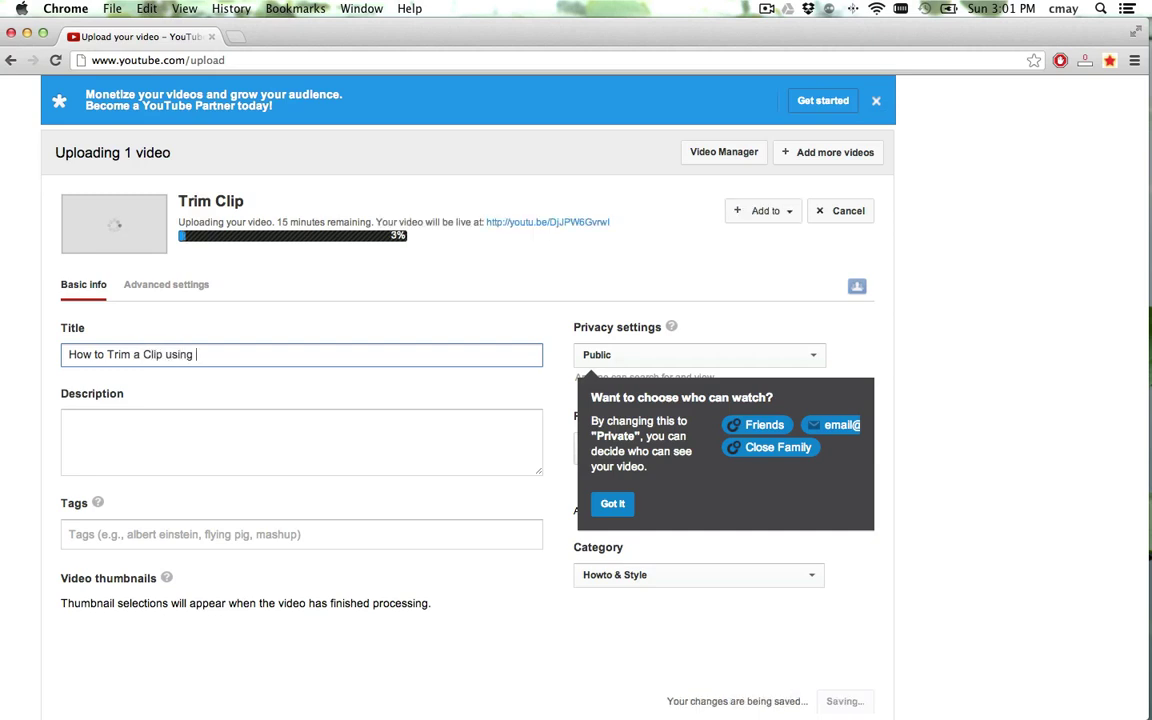
text(QuickTime Pla)
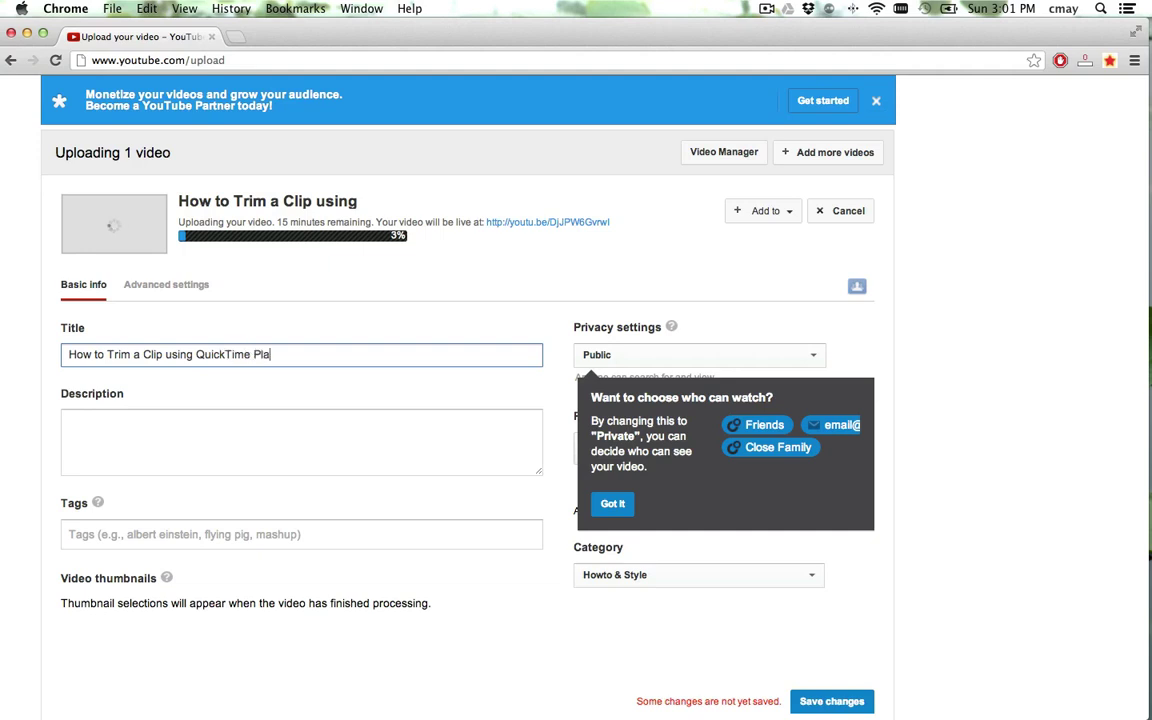
text(yer)
click(69, 420)
text(Quick tutorial video on how to trim a clip.)
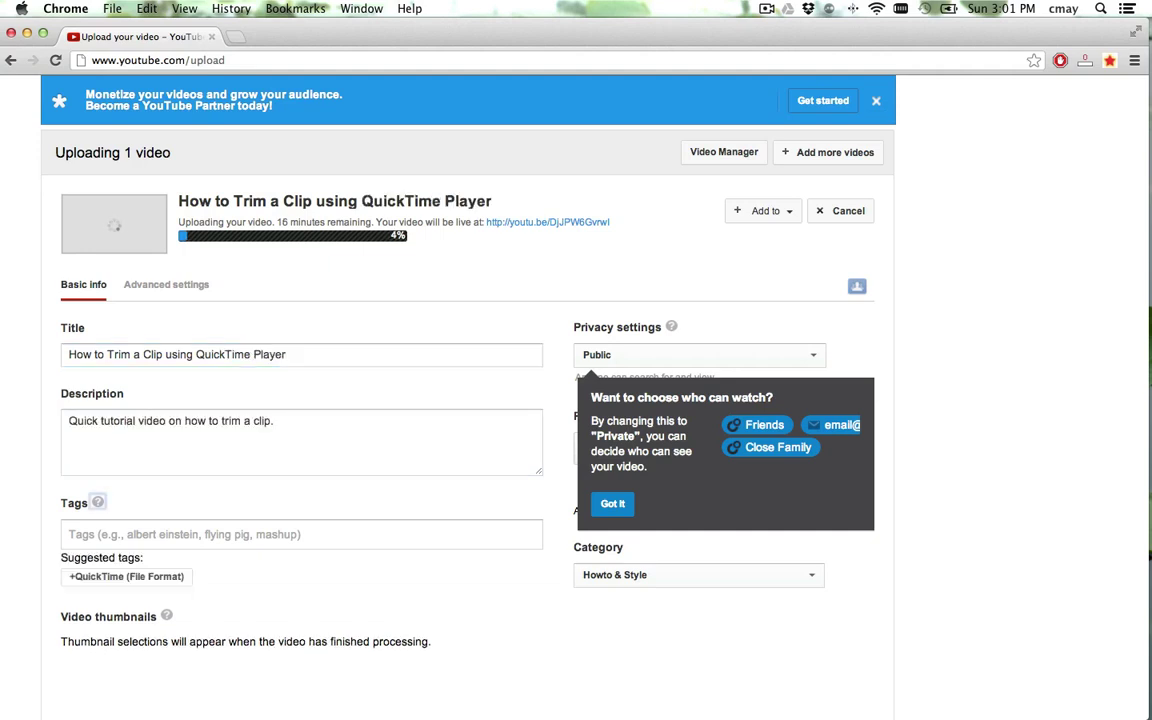
- Add the tags Mac OS X, QuickTime Player, How To and Tutorial to the video
key(Tab)
text(Mac )
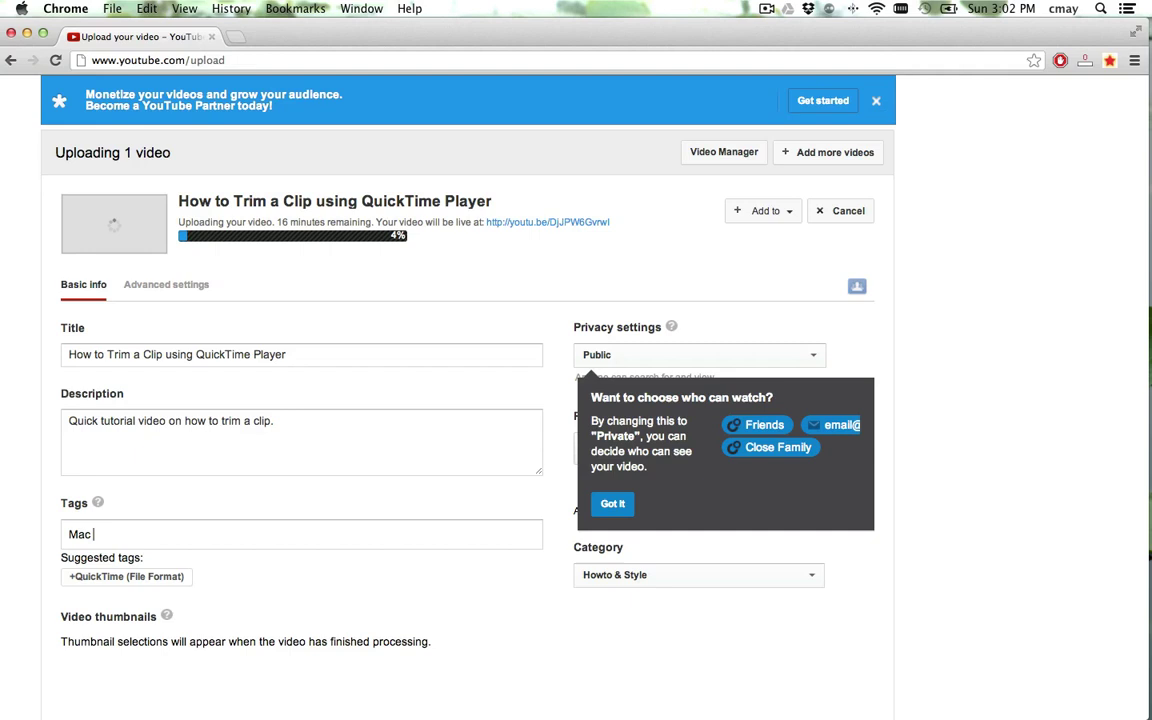
text(OS X)
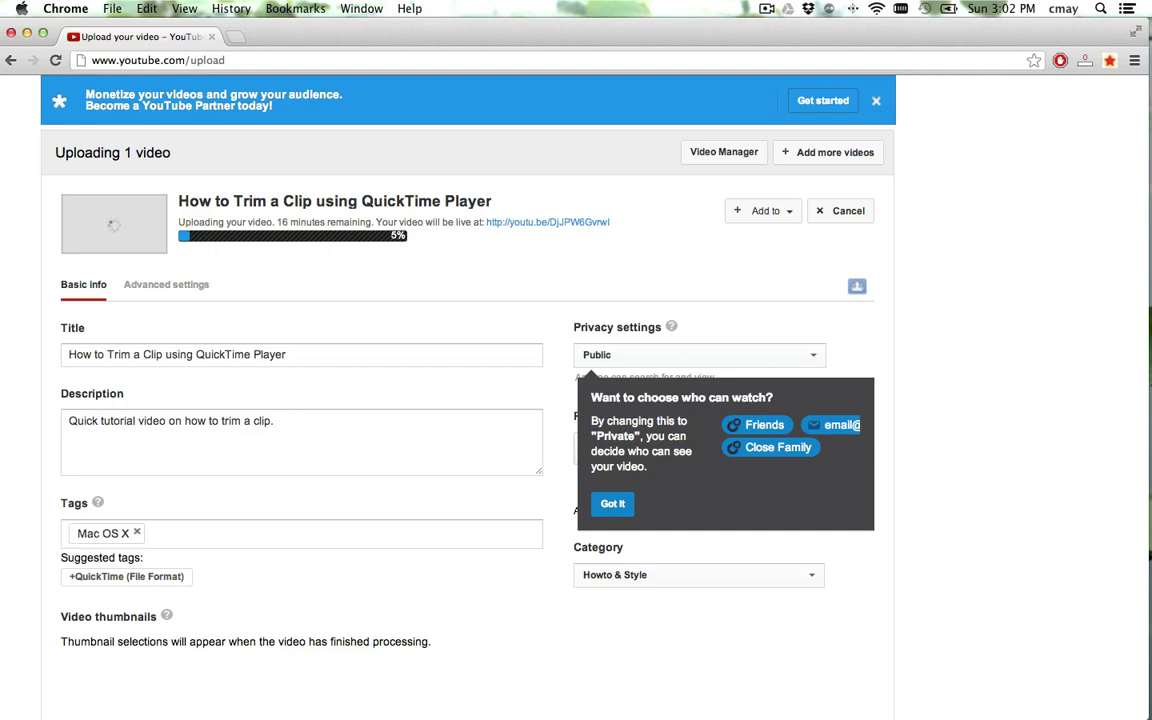
text( ,QuickTime Pla)
text(yer,)
text(How To)
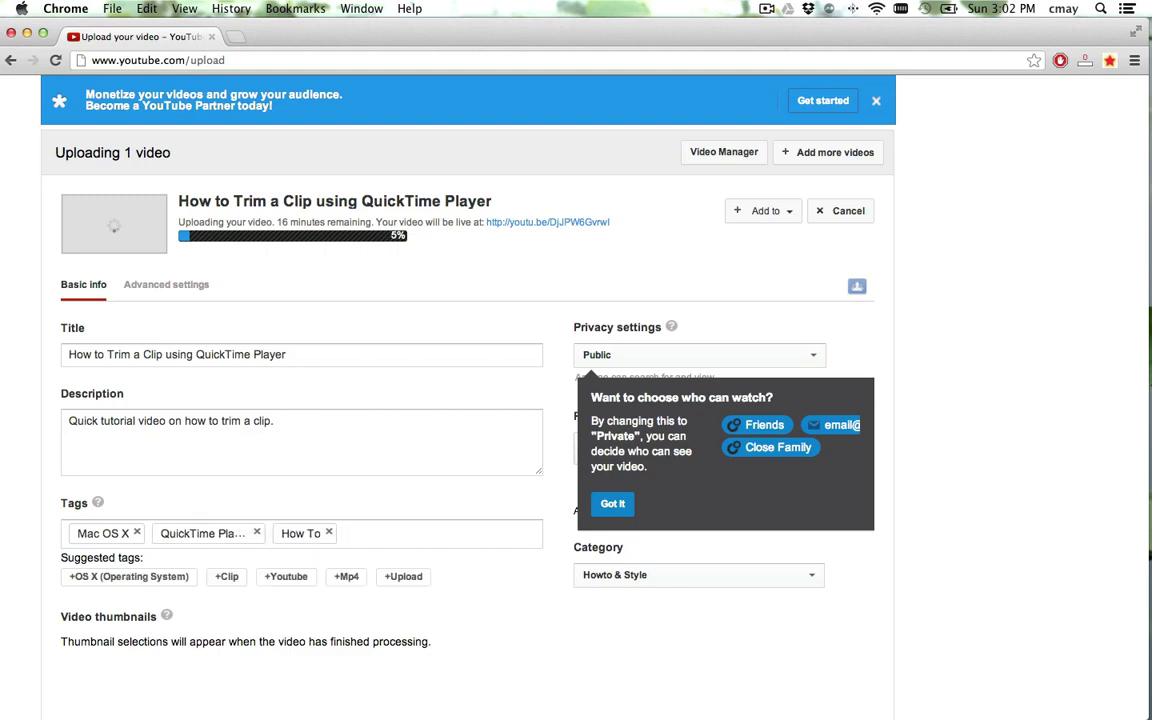
text(,Tutorial,)
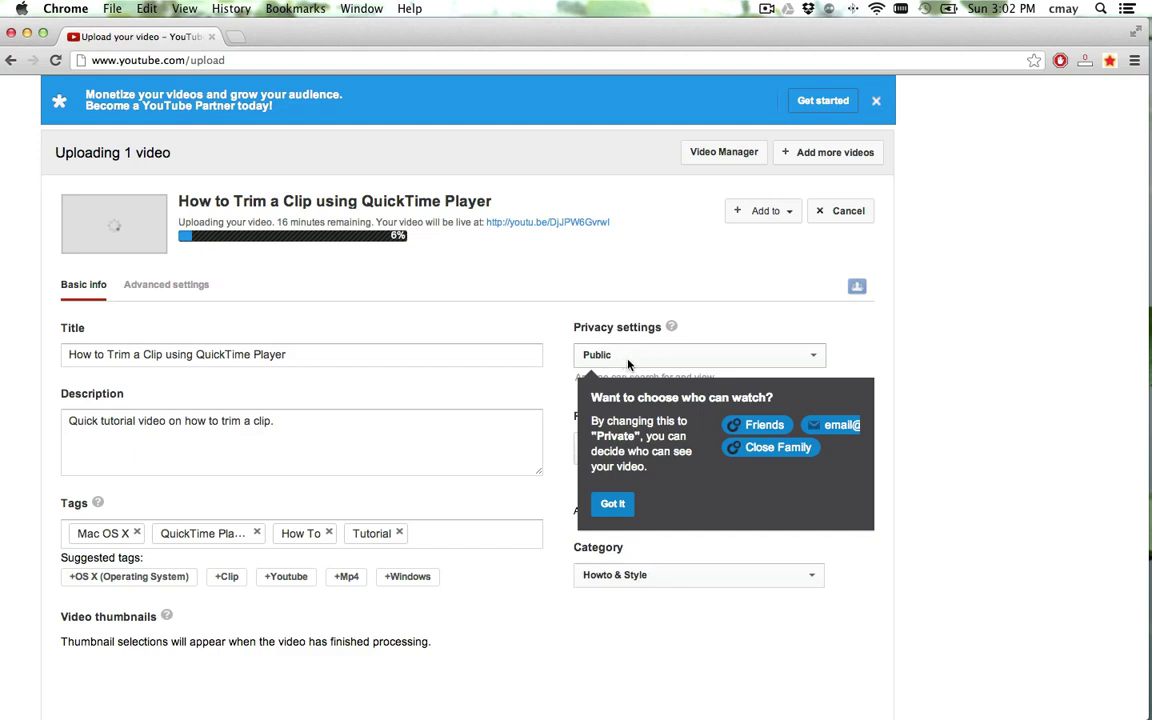
- Dismiss the tip about choosing who can watch and open the video's privacy options
click(613, 503)
click(808, 360)
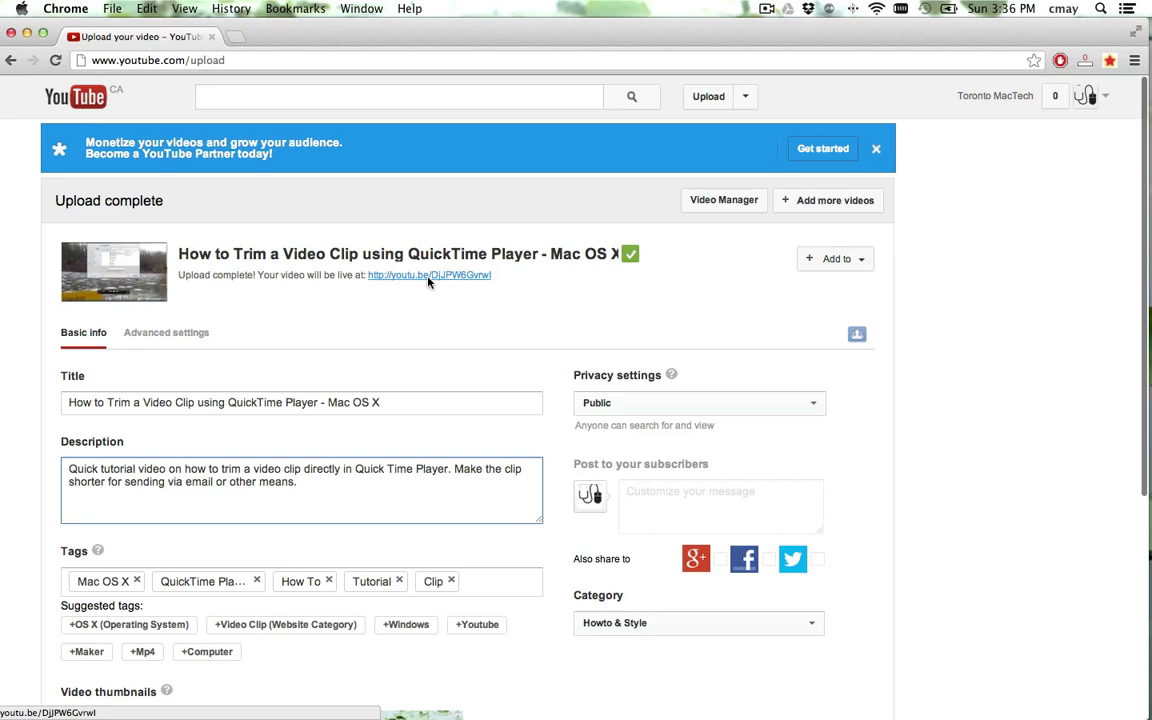
- Set the first suggested image as the video thumbnail and save the changes
scroll(445, 301, down, 5)
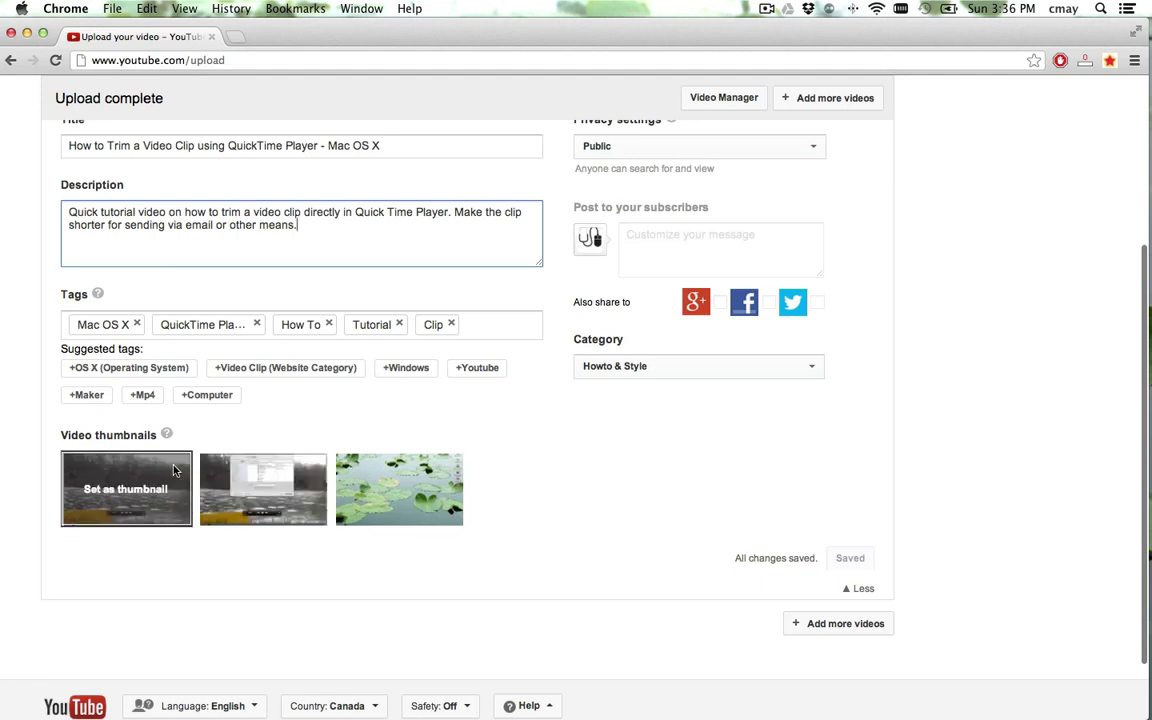
click(160, 470)
scroll(291, 426, up, 2)
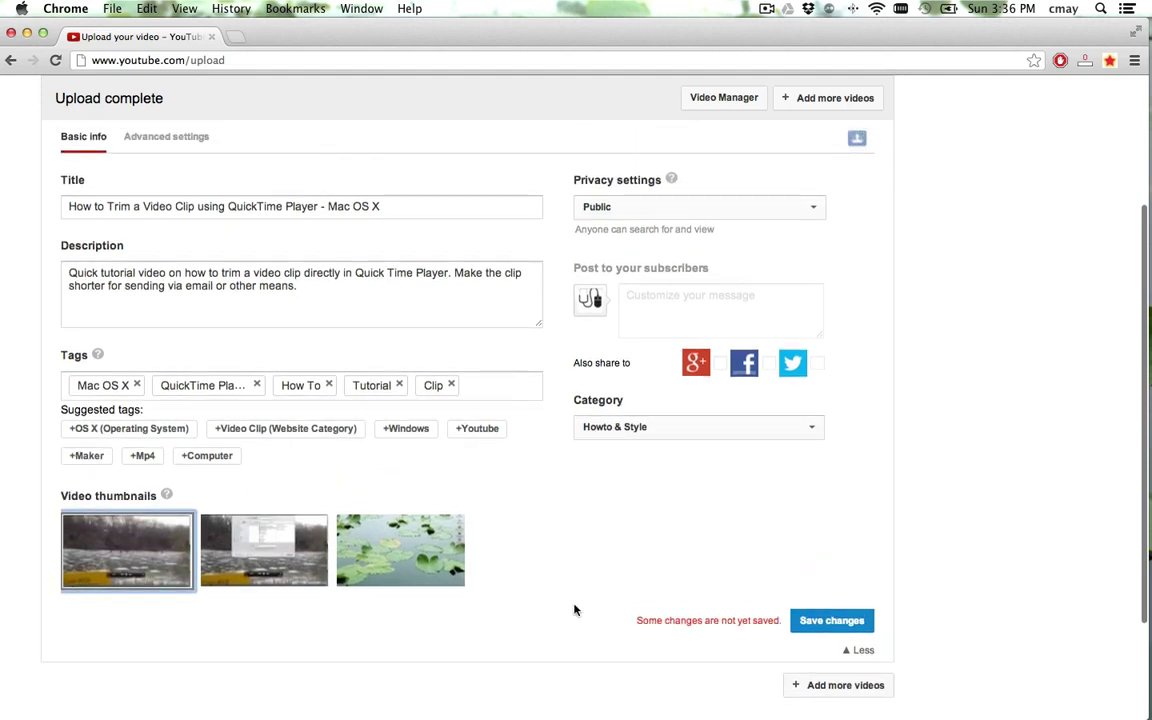
click(831, 620)
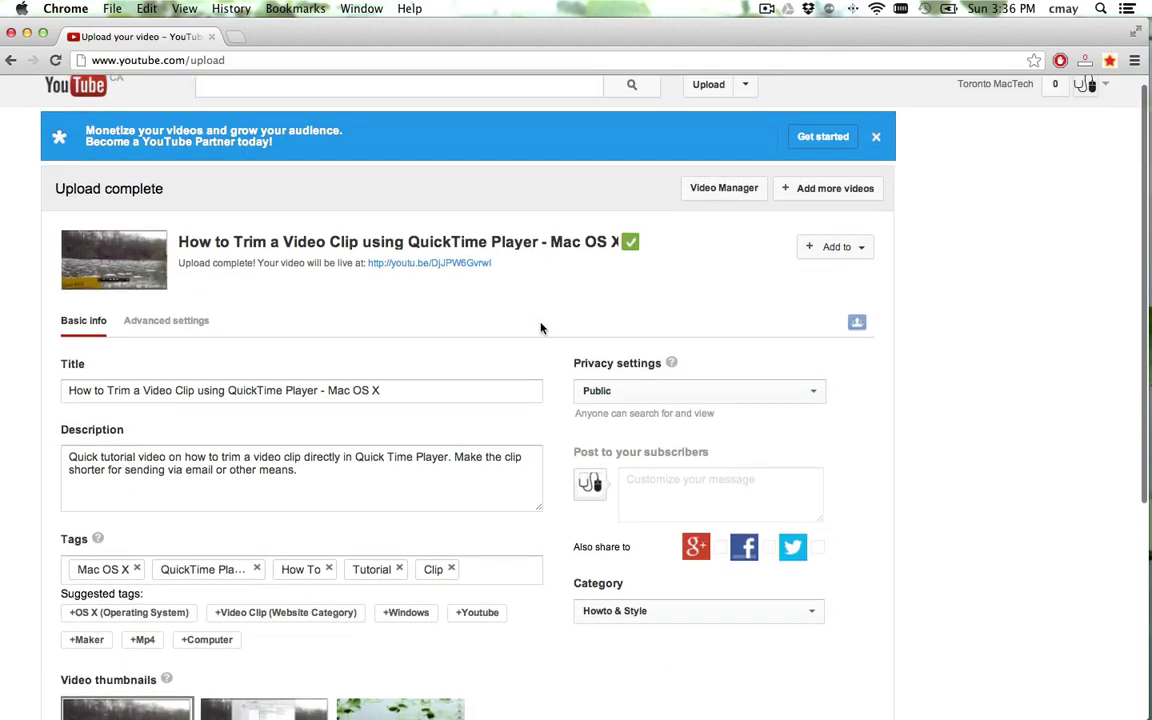
- Open the uploaded video through its live link and look over its watch page
click(458, 262)
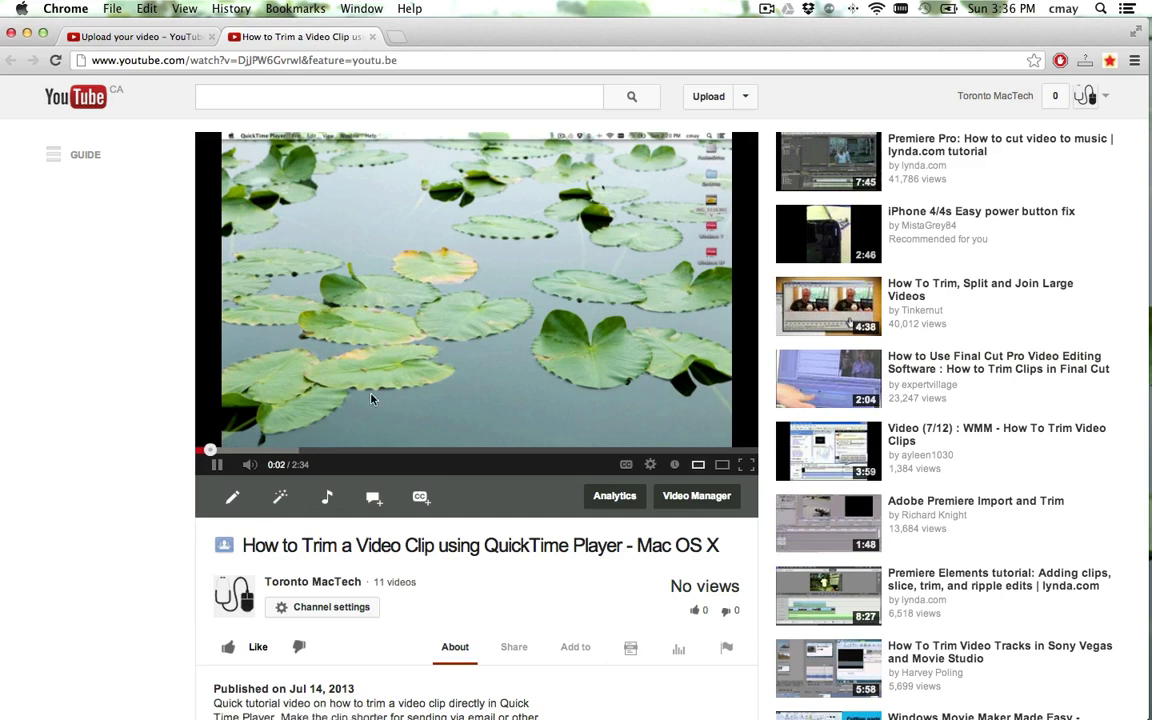
scroll(370, 400, down, 3)
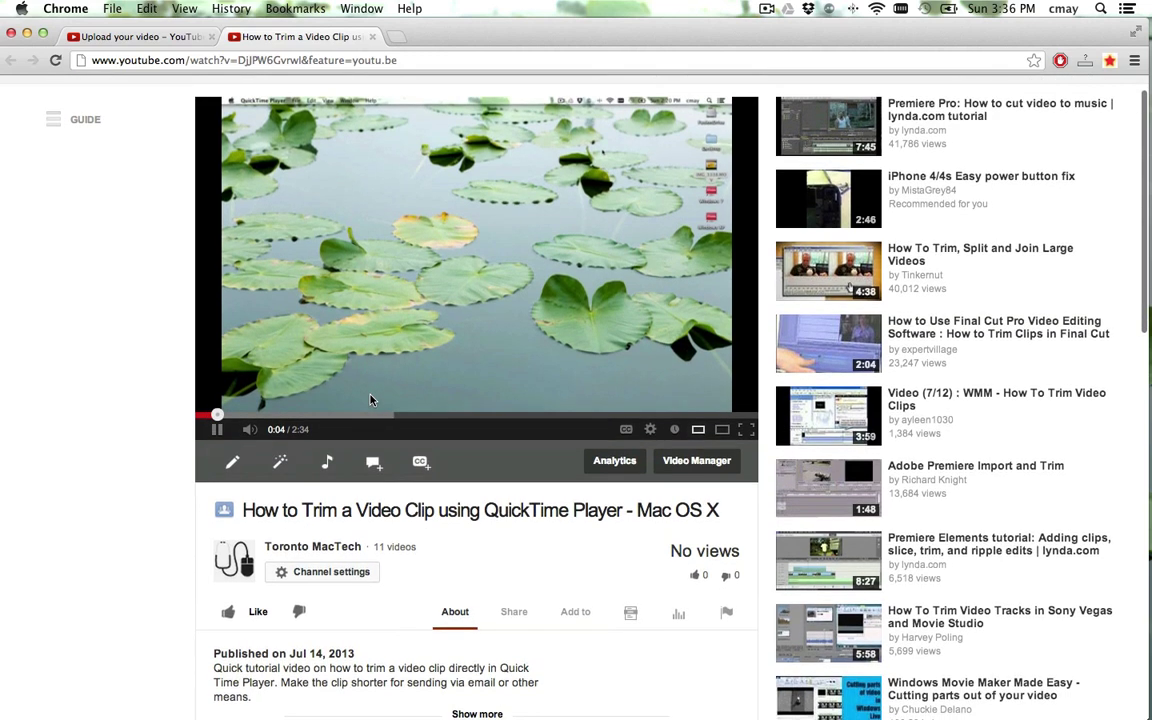
scroll(372, 402, up, 3)
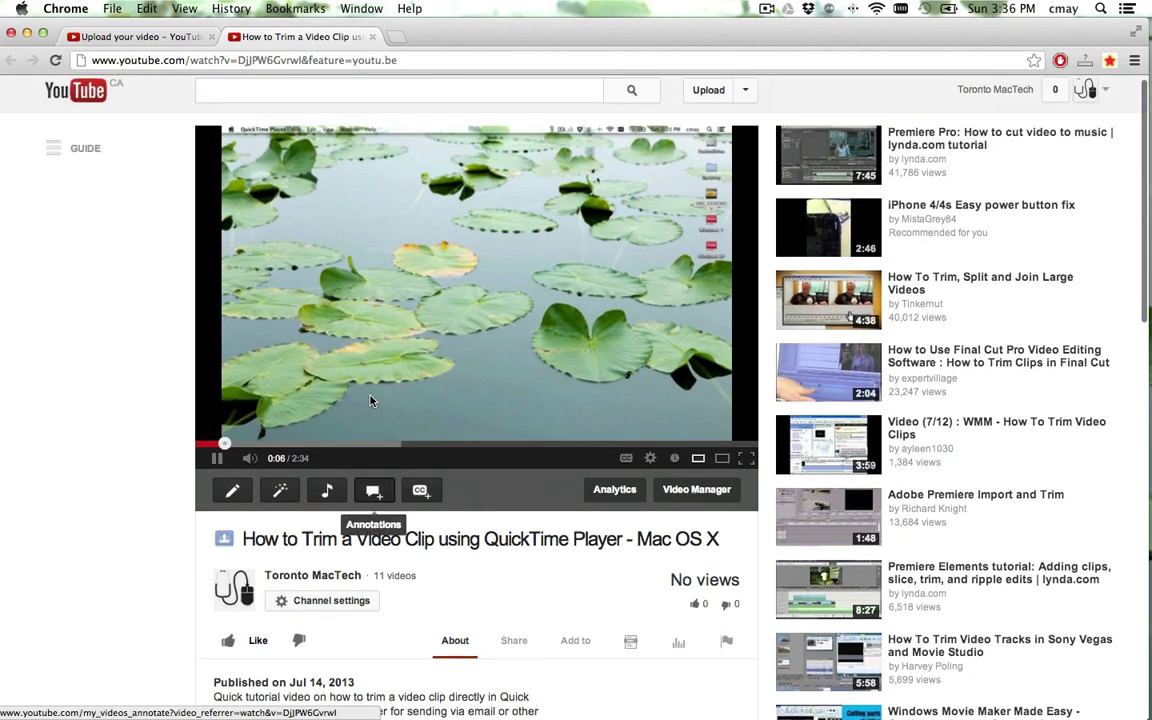